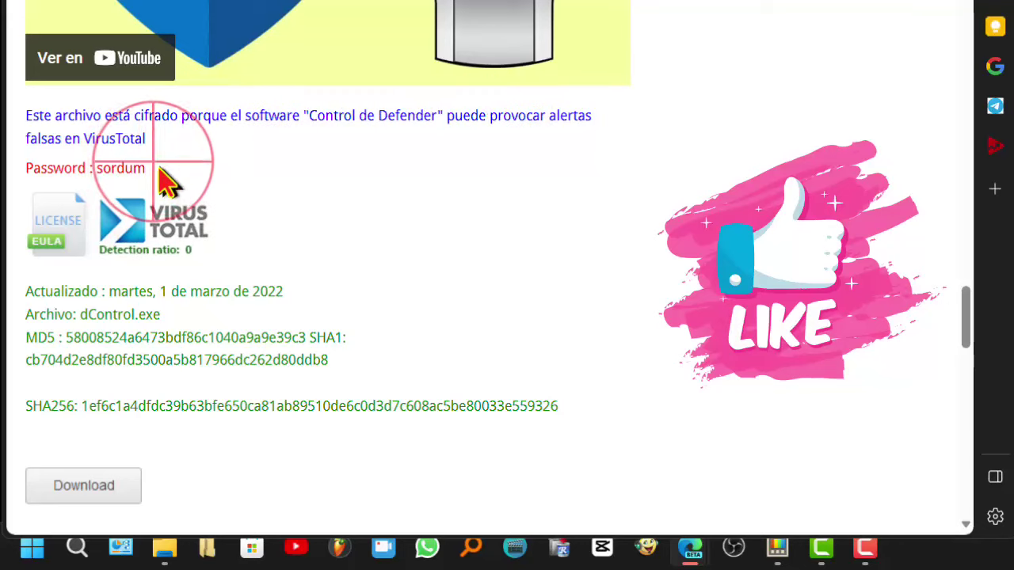
Copy the archive password shown on the Defender Control page and download the file.
double_click(119, 168)
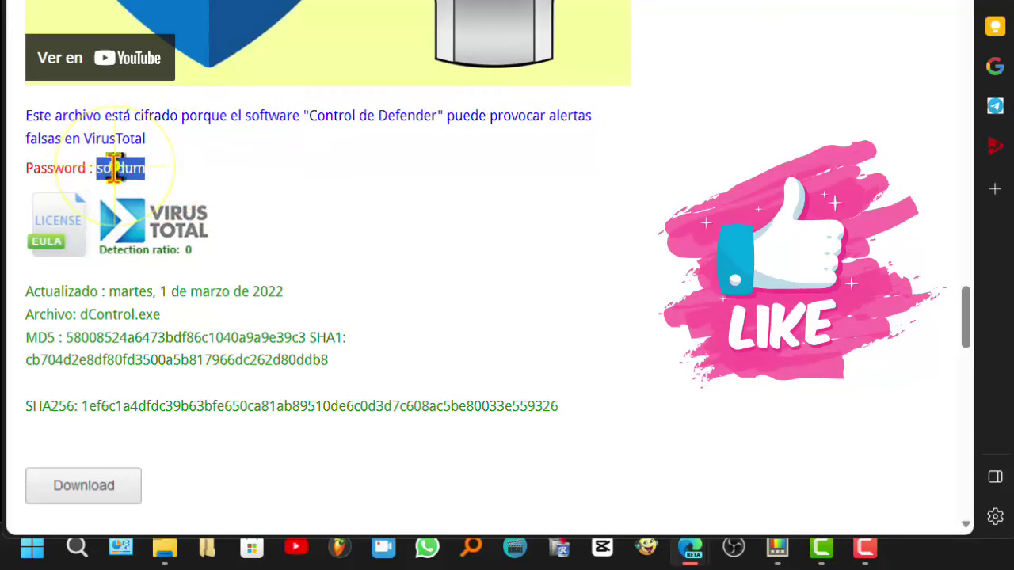
right_click(111, 168)
left_click(225, 38)
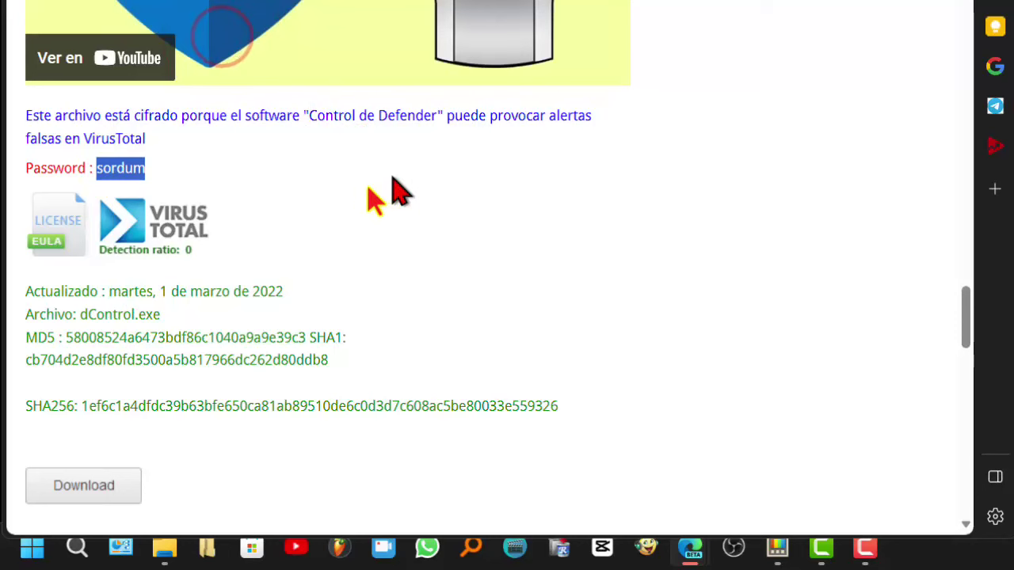
scroll(380, 206, "down", 2)
left_click(98, 289)
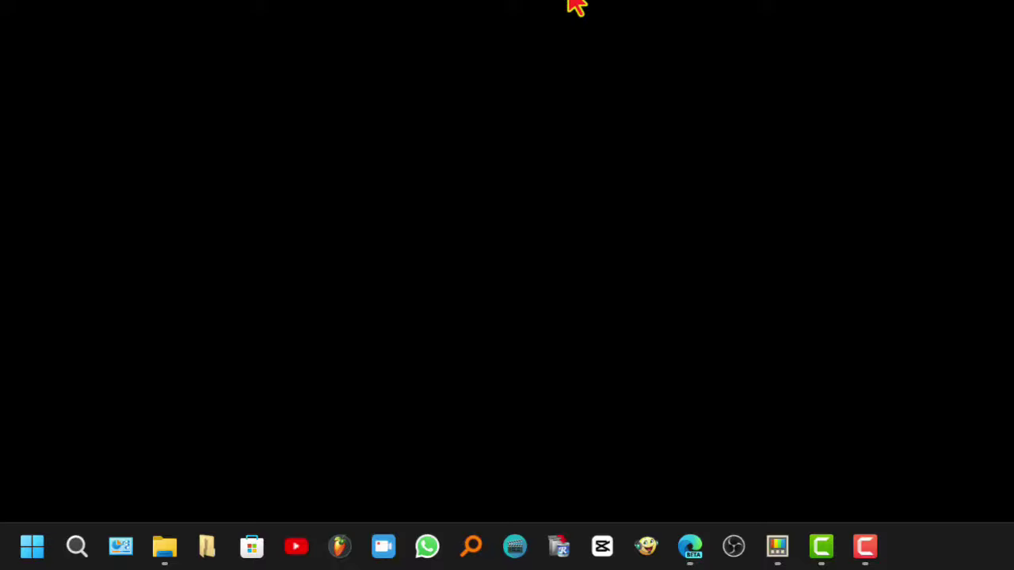
Open Seguridad de Windows from the Privacidad y seguridad section of Windows Settings.
right_click(34, 538)
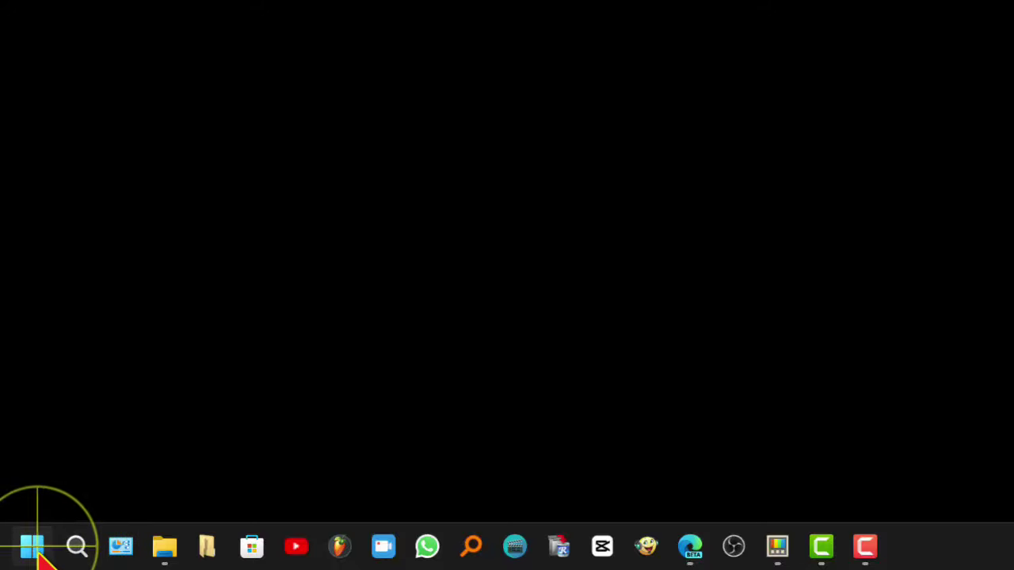
left_click(150, 337)
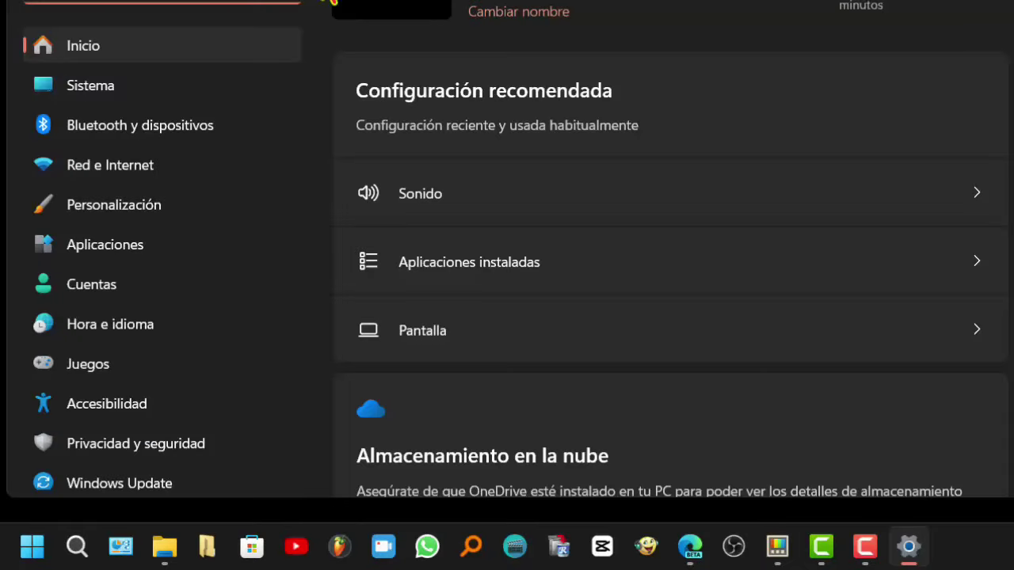
scroll(158, 316, "down", 1)
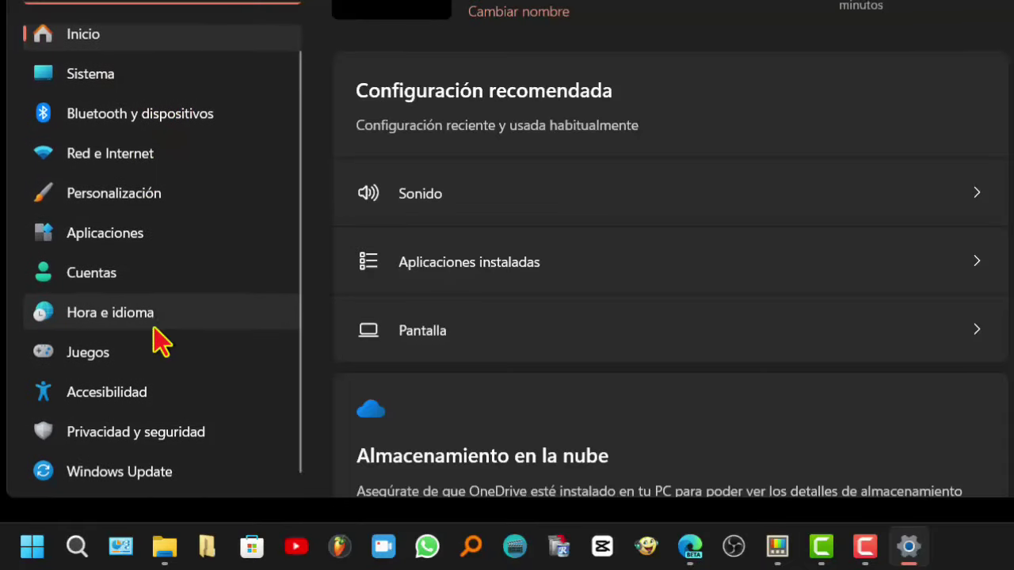
left_click(162, 452)
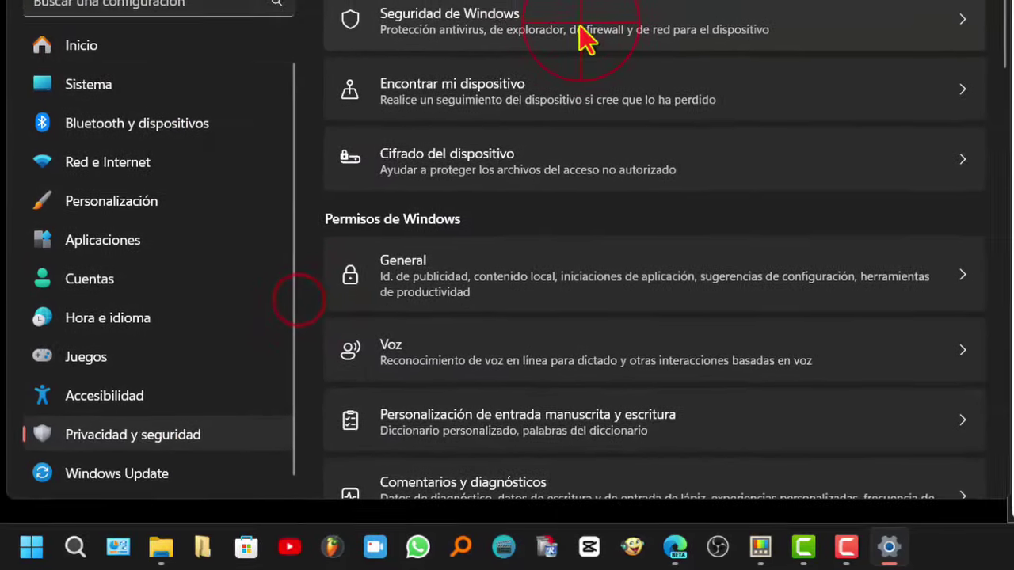
left_click(537, 72)
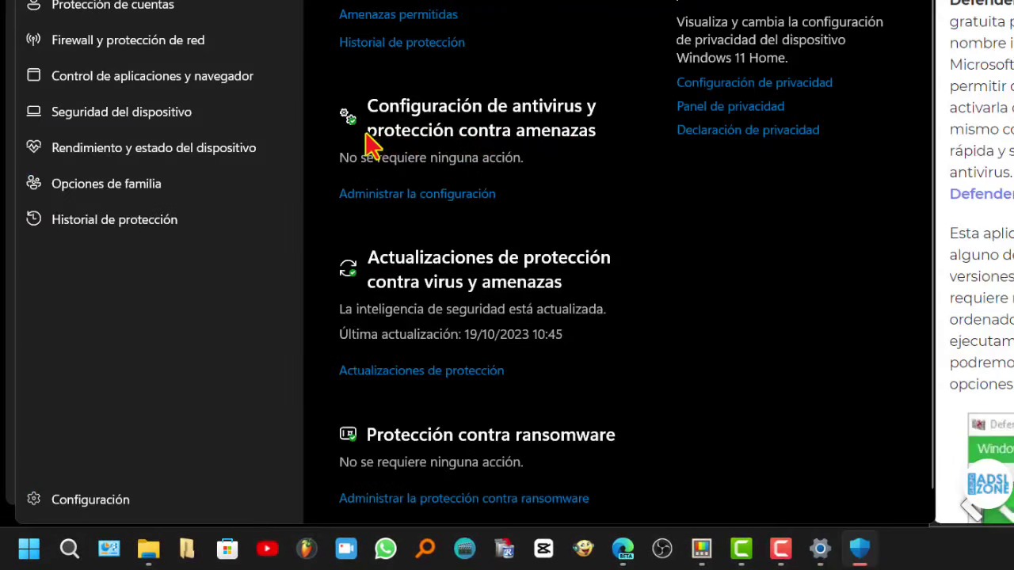
Turn off Protección en tiempo real in the antivirus and threat protection settings.
left_click(375, 202)
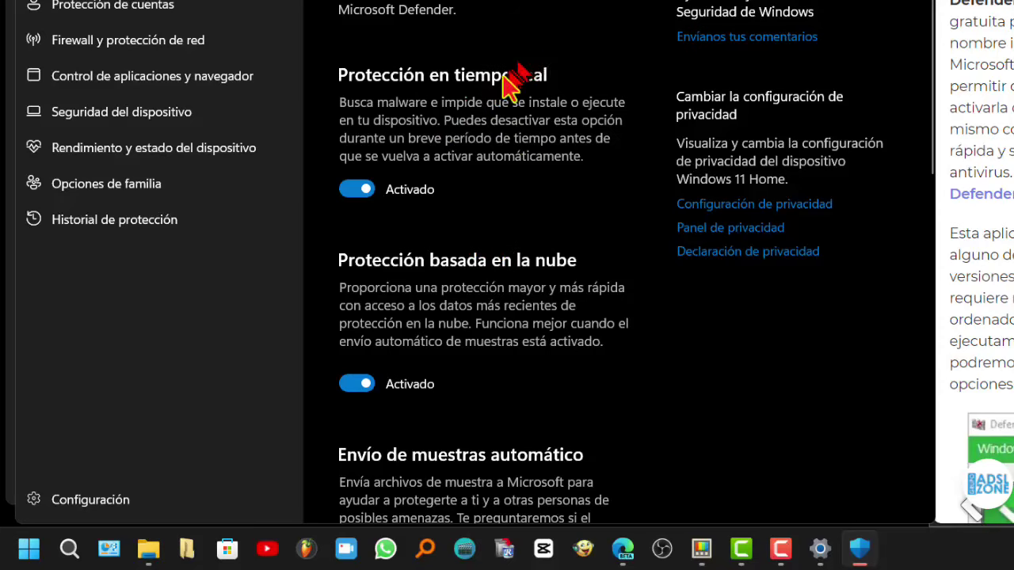
left_click(366, 188)
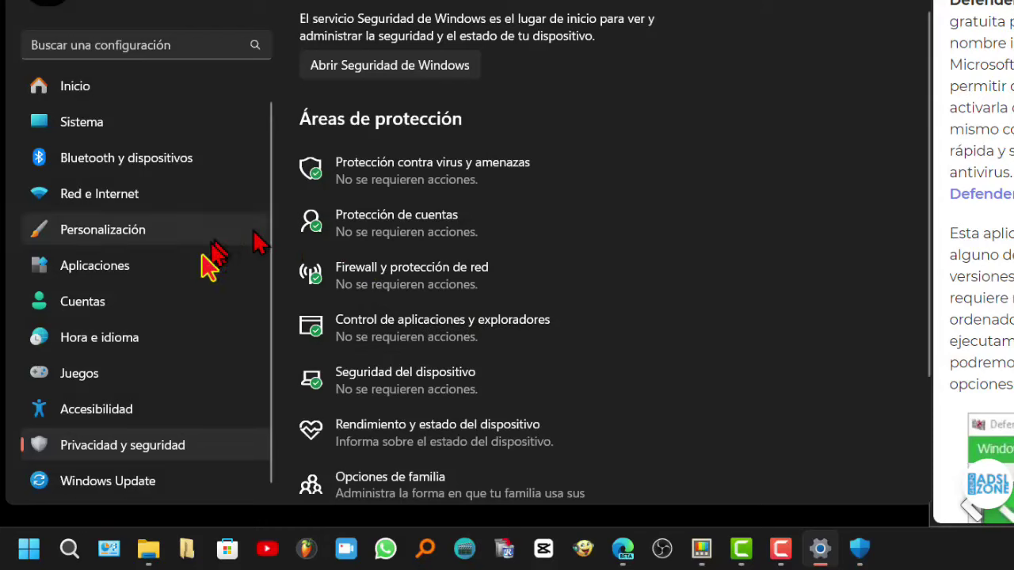
Switch to File Explorer with the Descargas folder open.
mouse_move(148, 549)
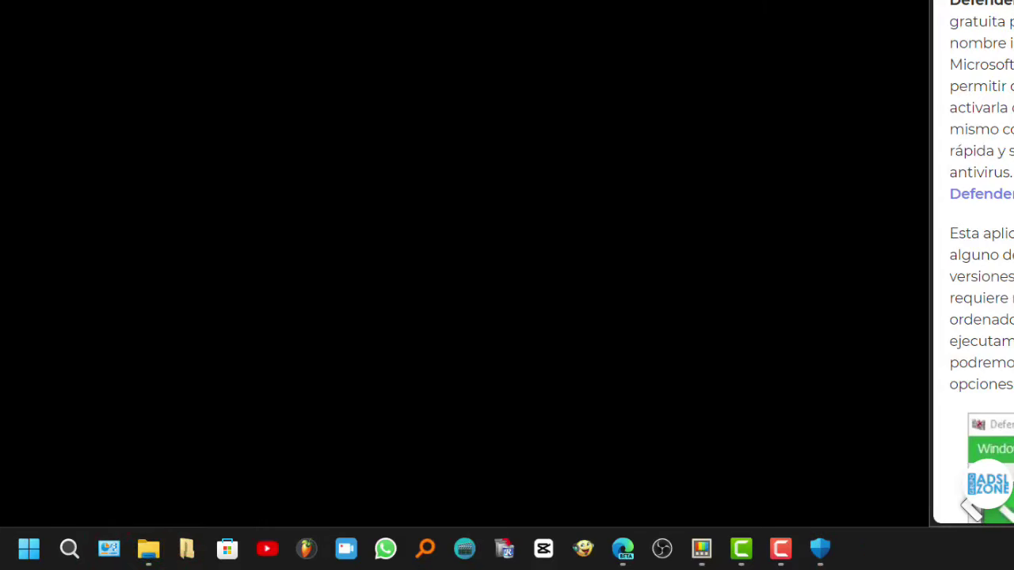
left_click(148, 549)
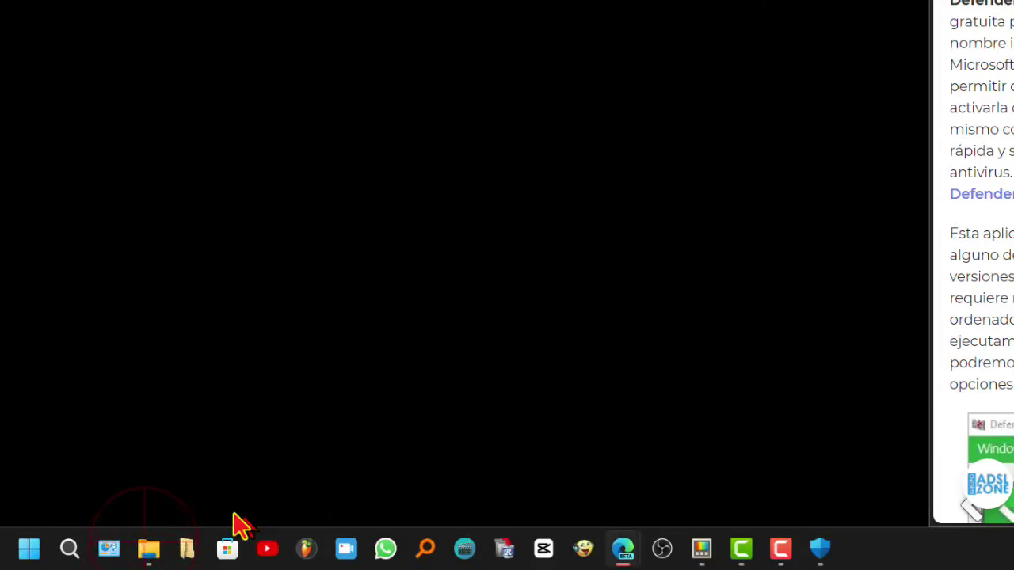
left_click(314, 418)
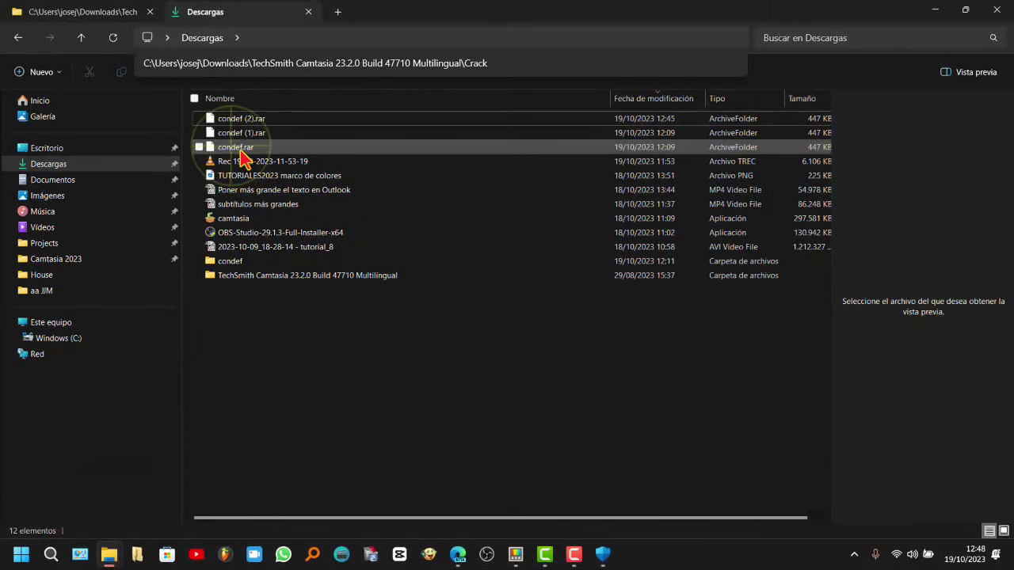
left_click(241, 155)
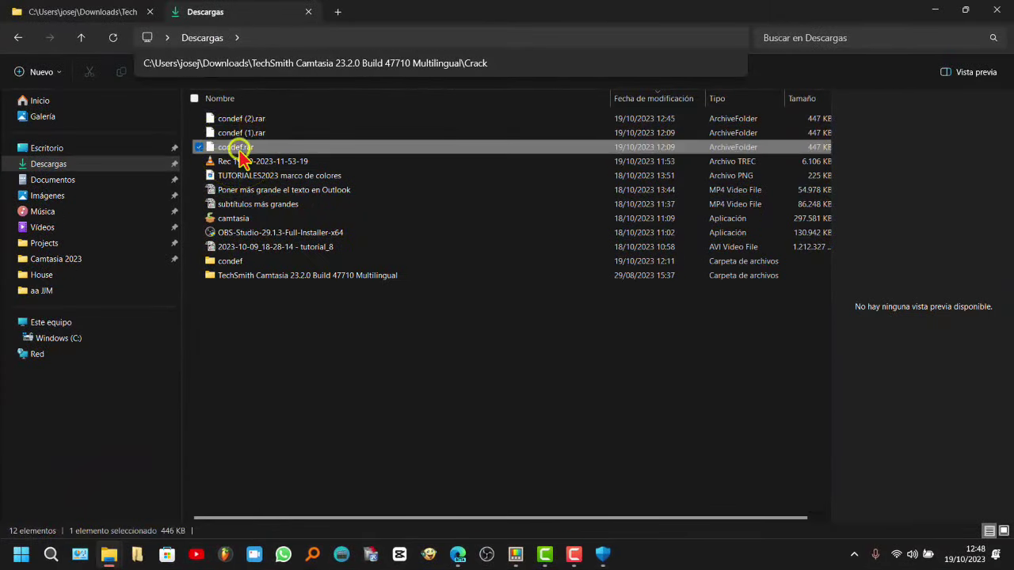
right_click(241, 154)
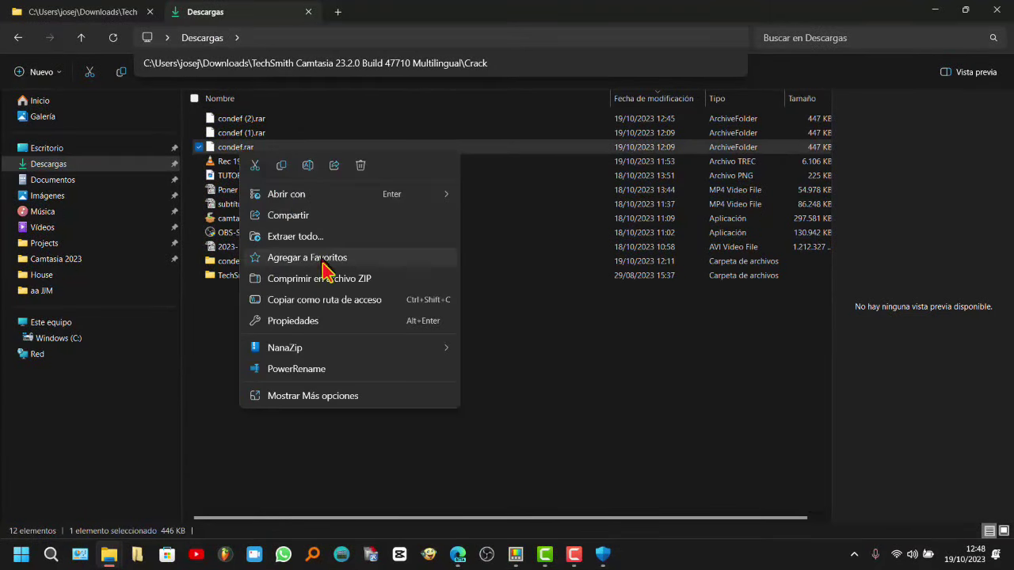
mouse_move(321, 347)
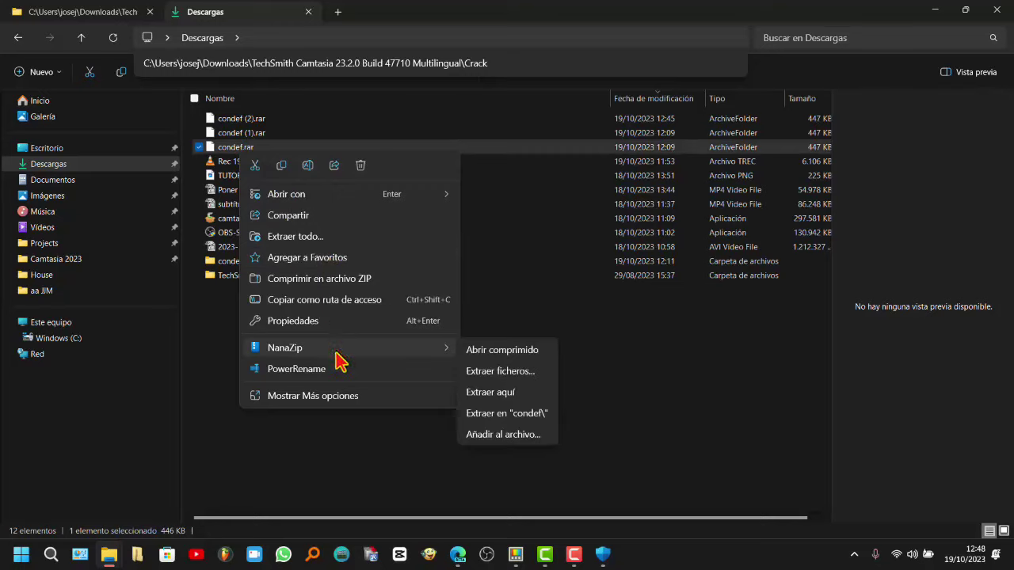
key("Escape")
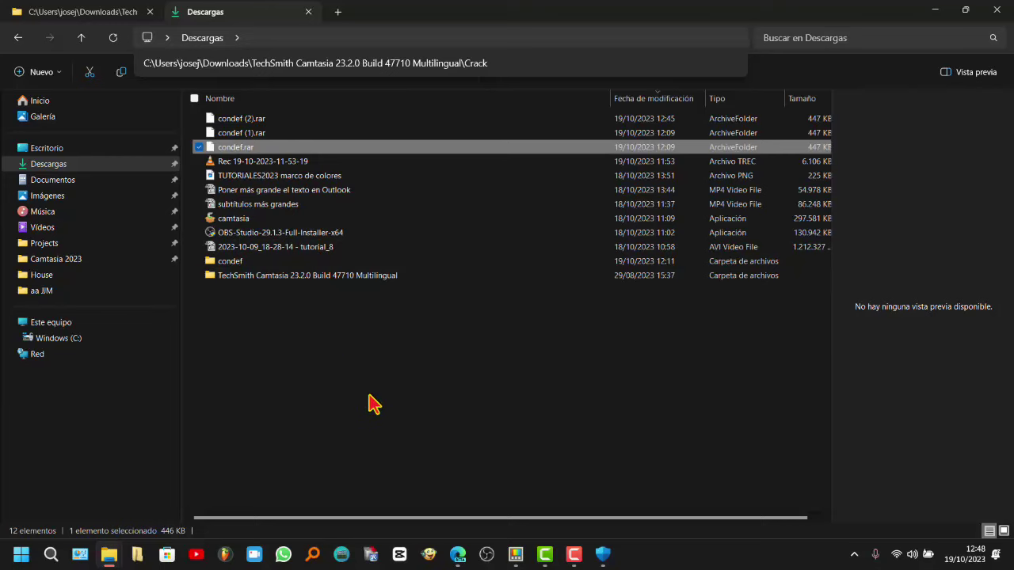
Extract condef.rar into the current folder with NanaZip, entering the archive password with it shown and replacing all existing files.
left_click(251, 151)
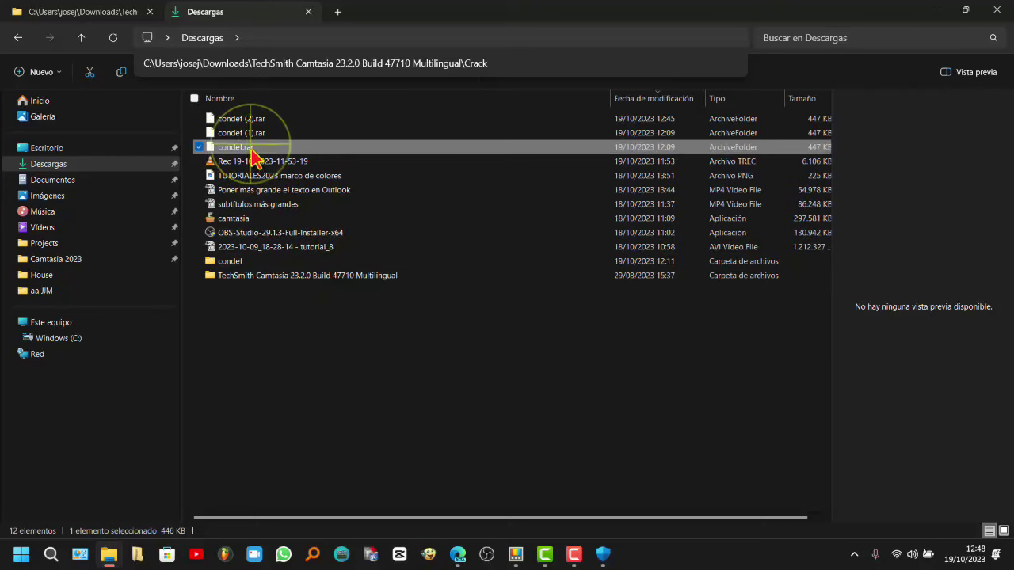
right_click(251, 151)
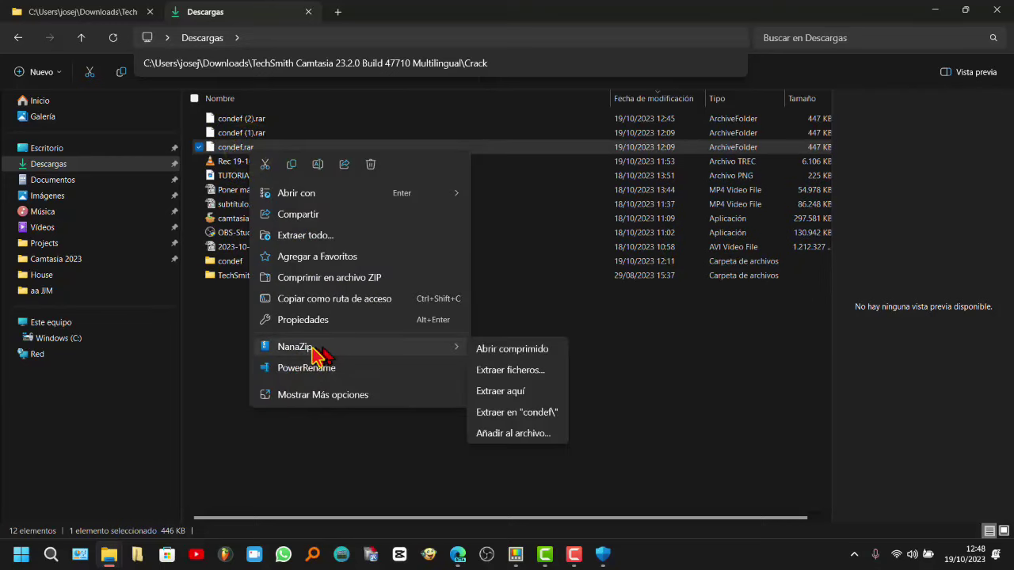
left_click(501, 392)
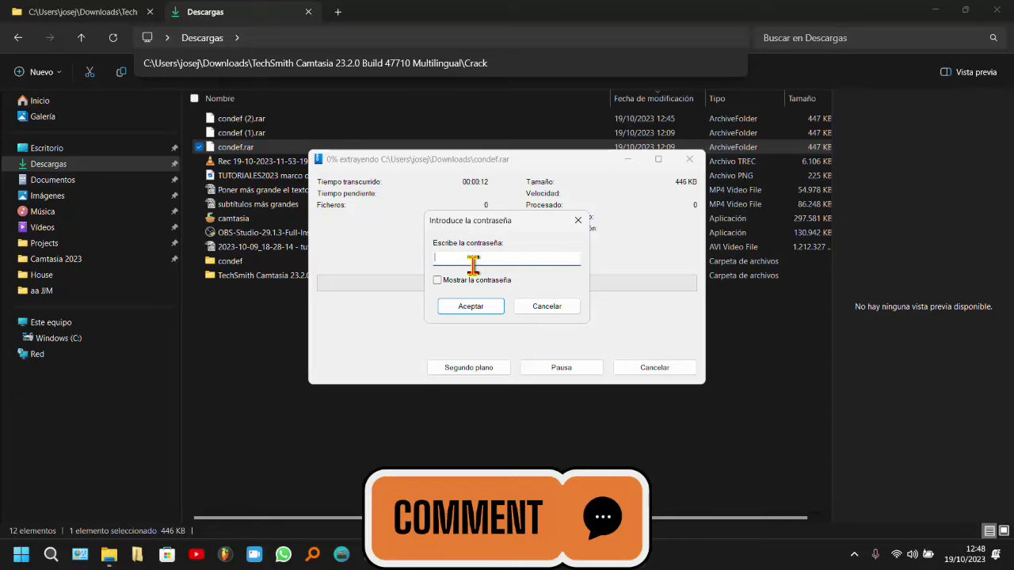
type("sordum")
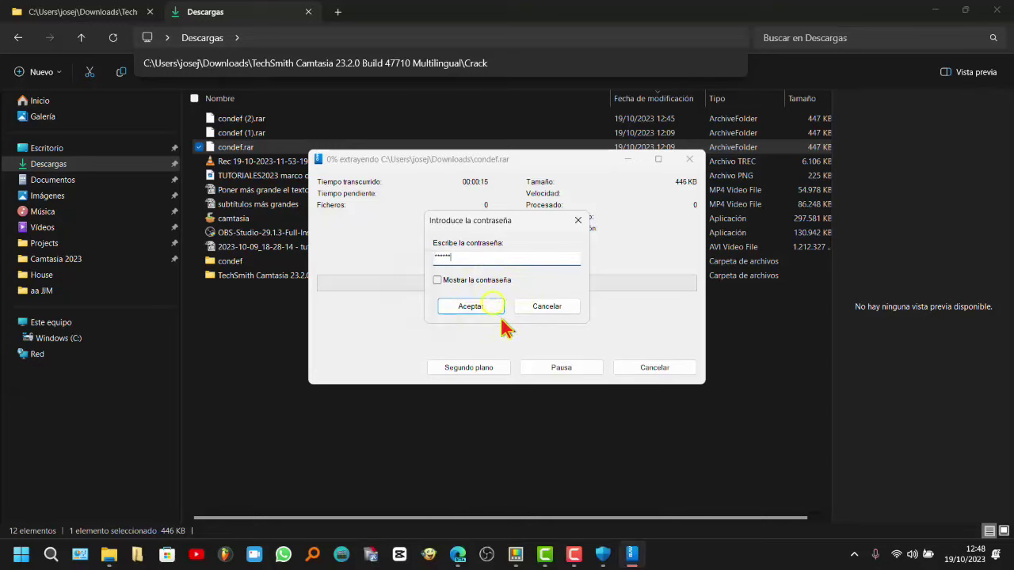
left_click(439, 280)
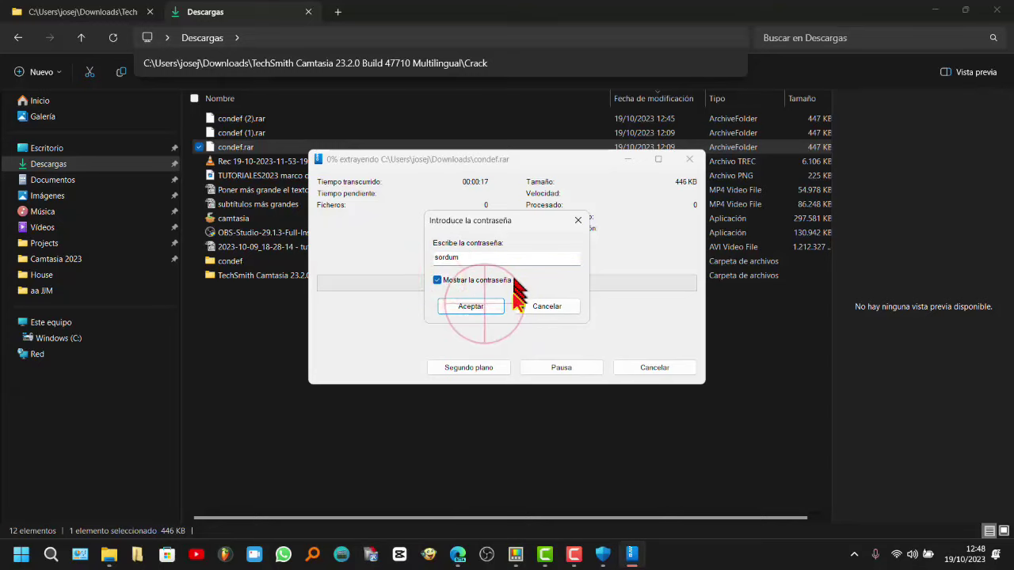
left_click(484, 308)
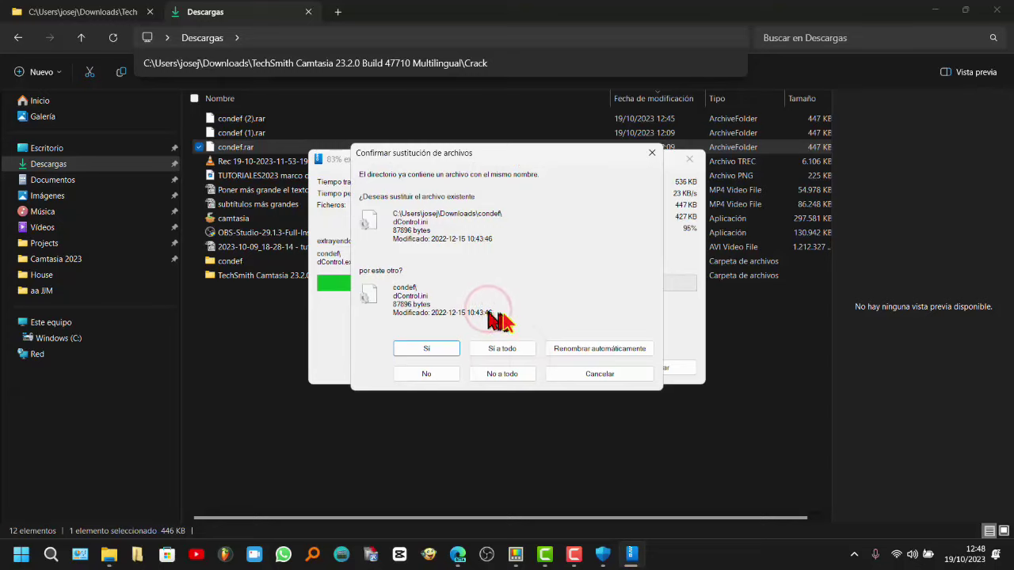
left_click(515, 350)
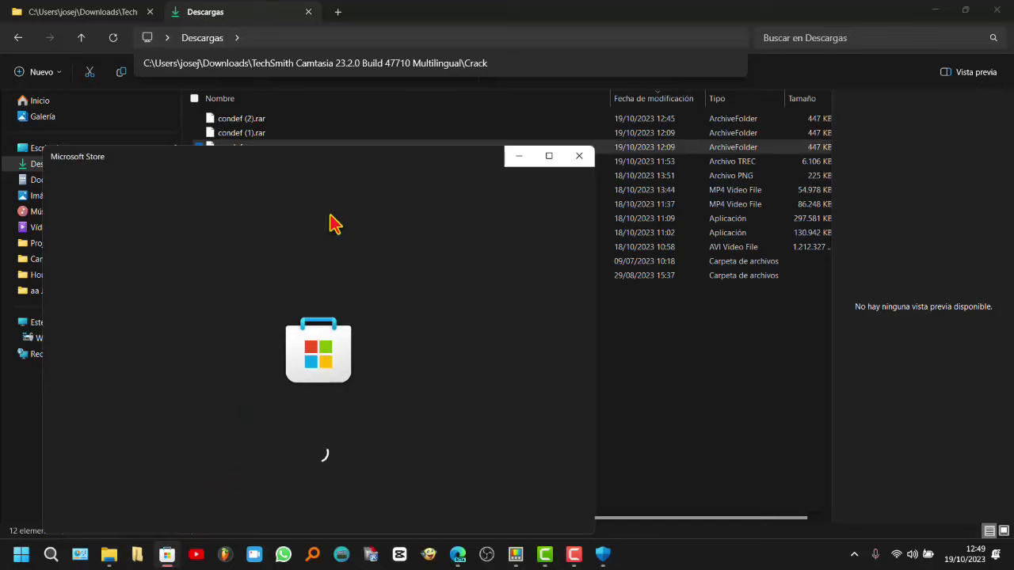
Search Microsoft Store for nanazip, view the NanaZip page and its ratings, and minimize the store.
left_click(298, 206)
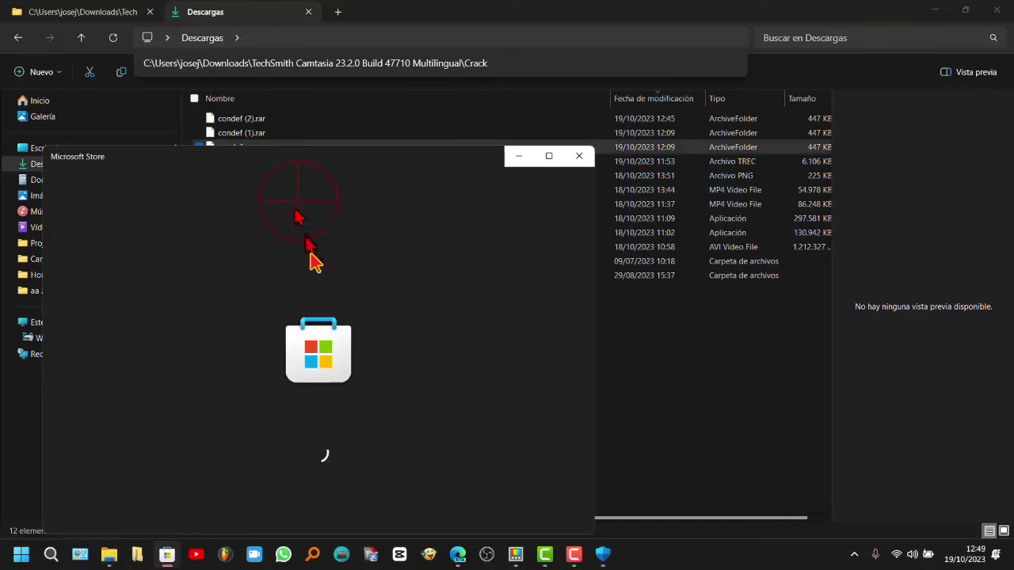
left_click(273, 162)
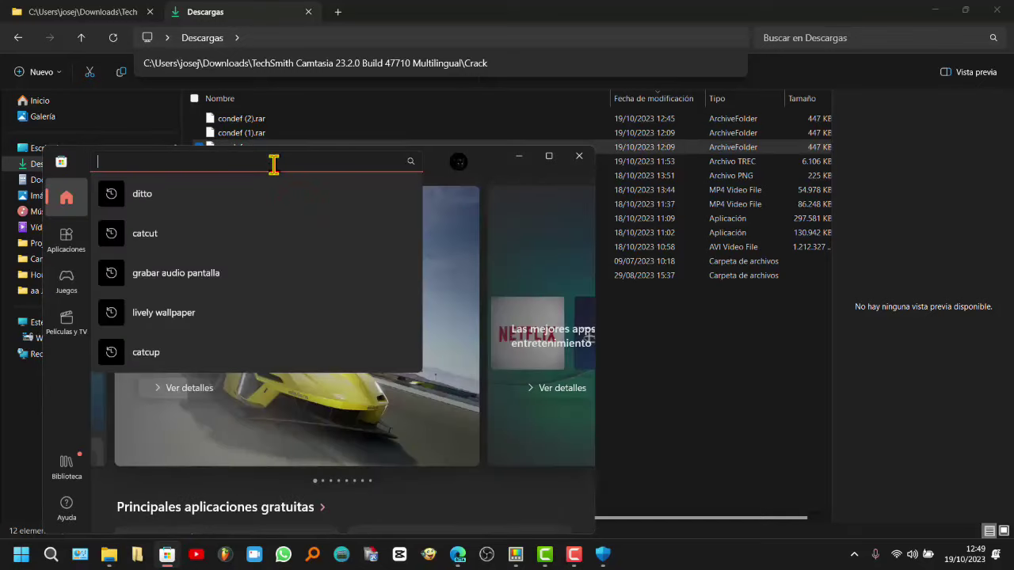
type("nana")
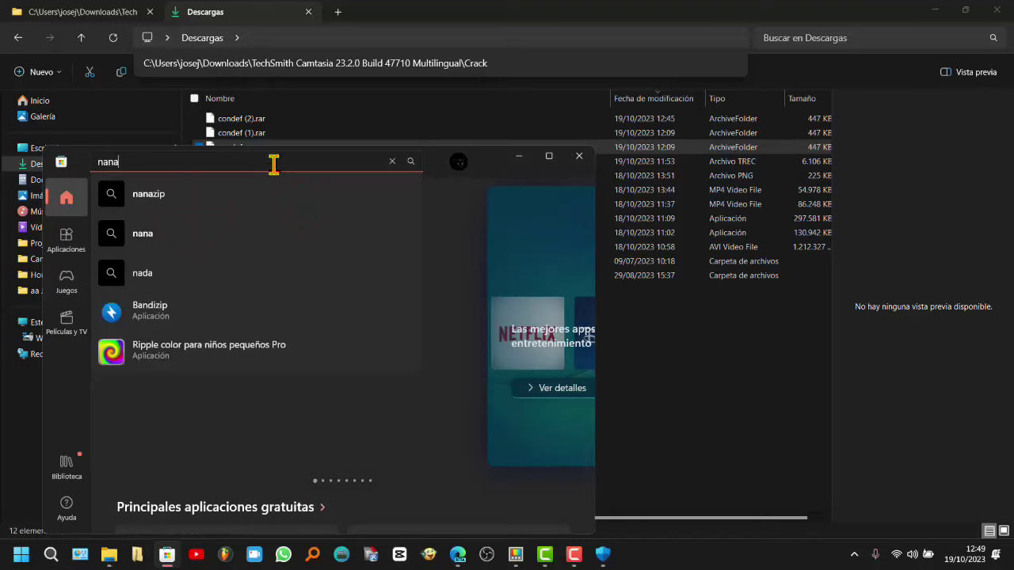
left_click(206, 198)
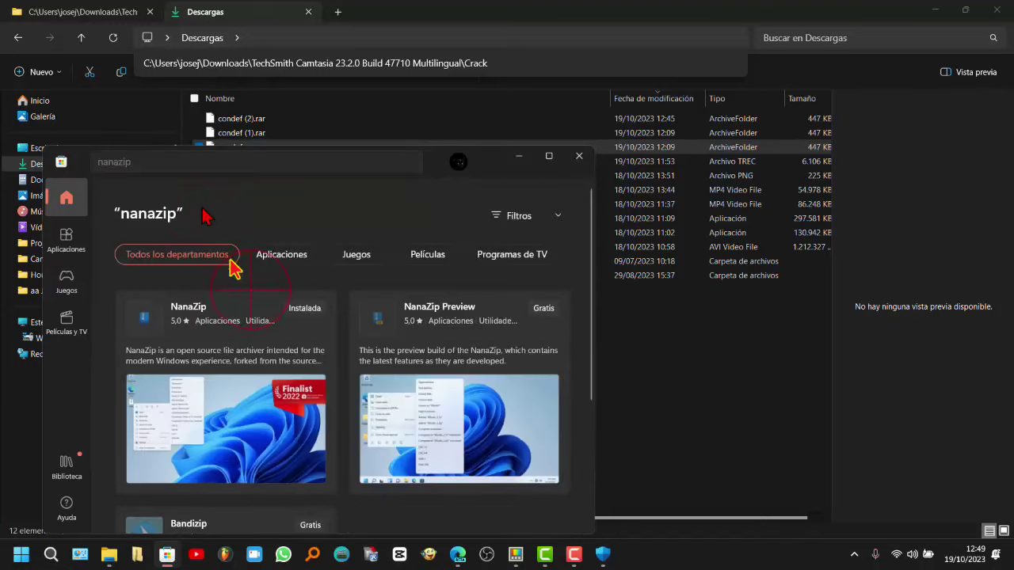
left_click(251, 295)
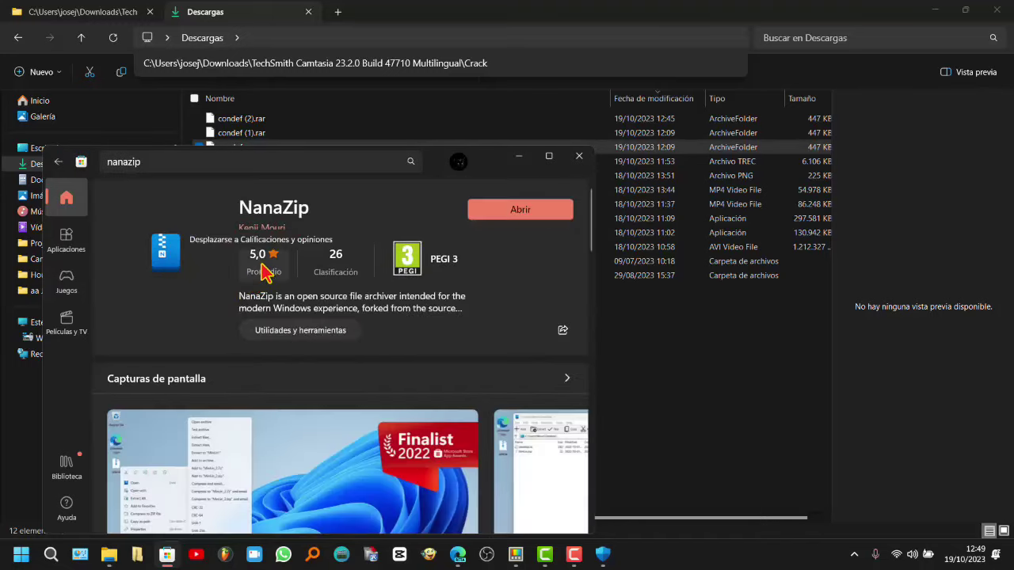
left_click(264, 269)
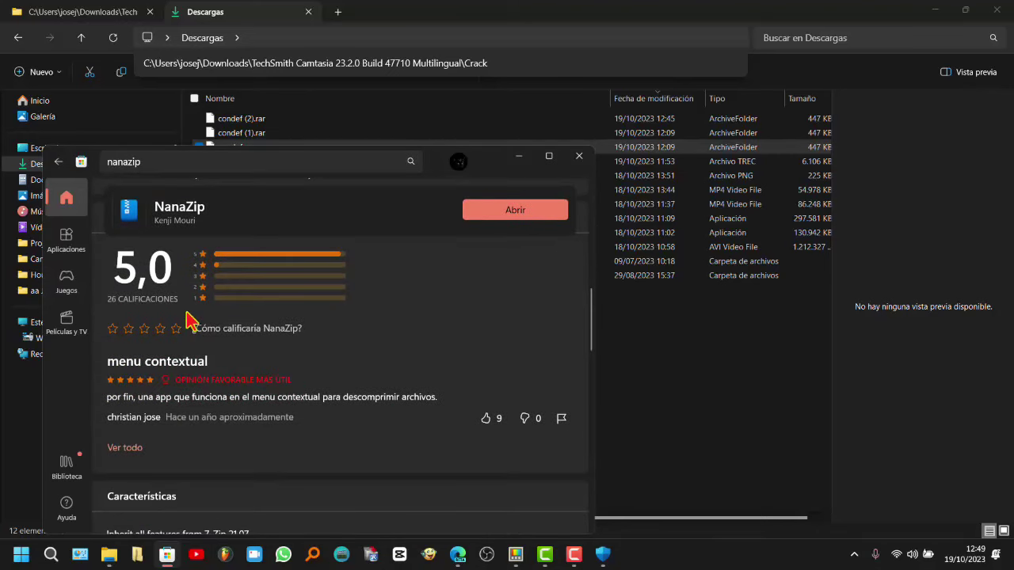
scroll(214, 288, "up", 5)
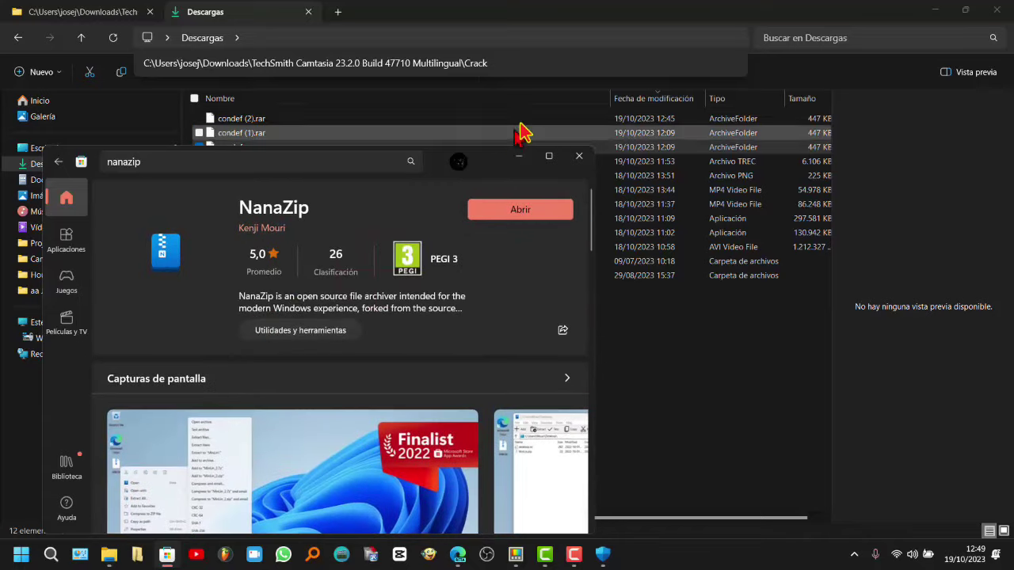
left_click(519, 156)
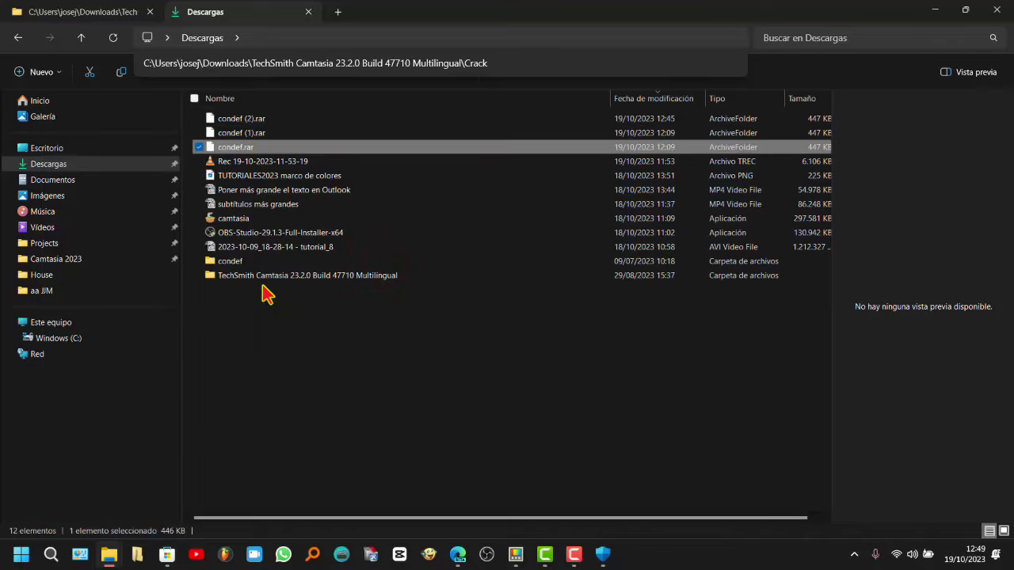
Open the extracted condef folder and show file name extensions.
double_click(231, 260)
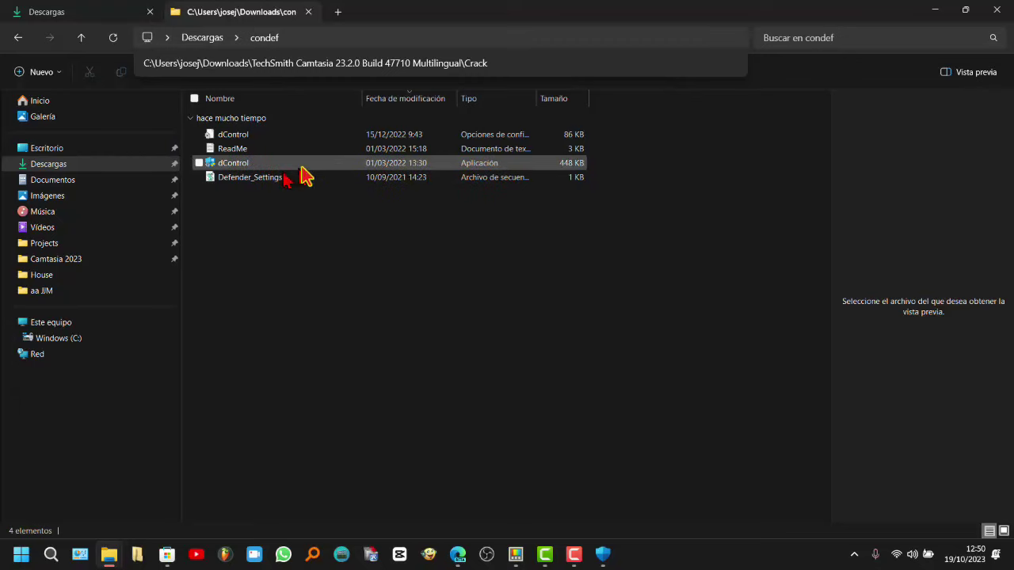
left_click(371, 72)
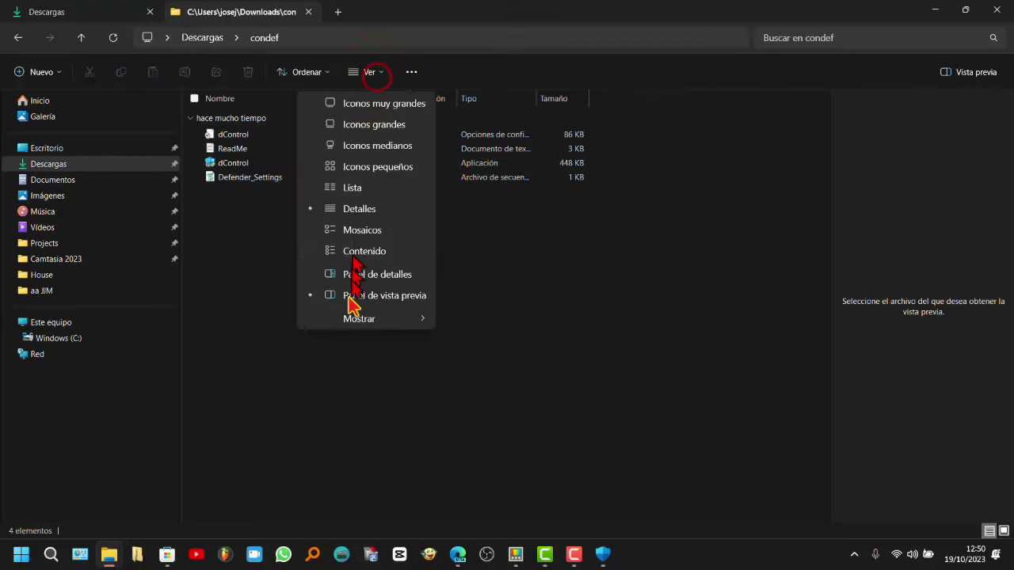
mouse_move(352, 319)
left_click(534, 390)
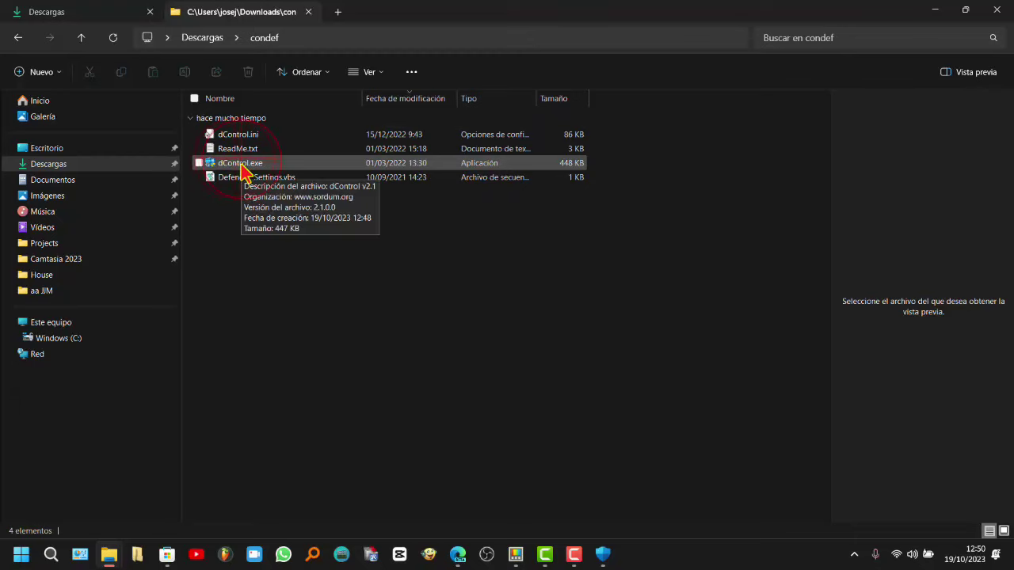
Try to run dControl.exe, and open the protection history from the Windows Security threat notification.
left_click(240, 164)
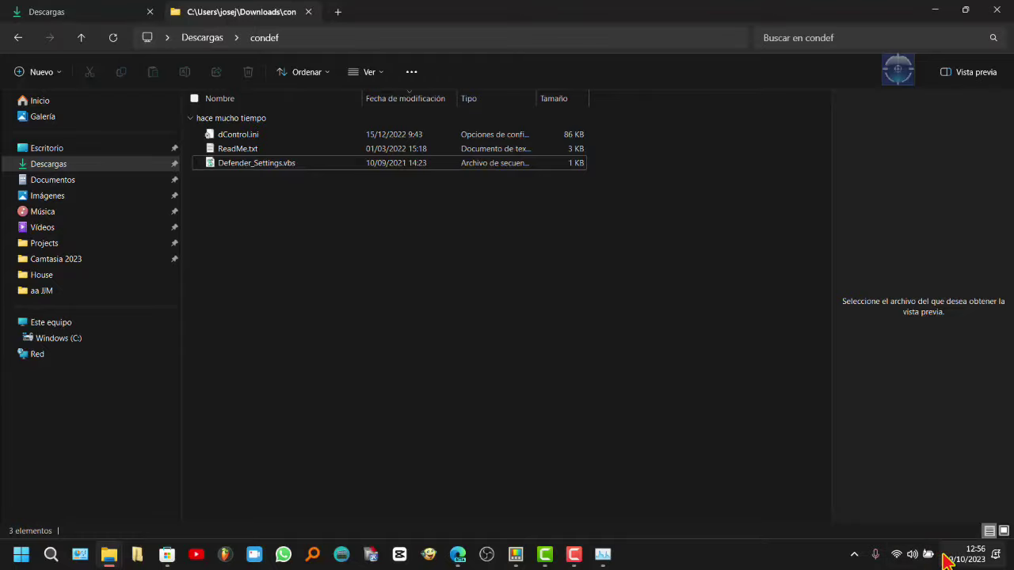
left_click(998, 557)
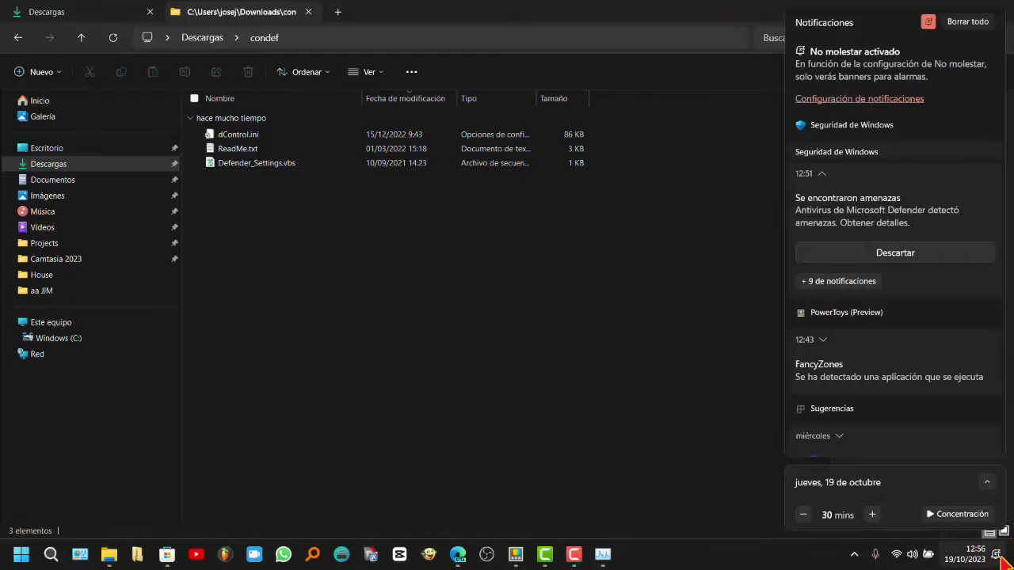
left_click(892, 211)
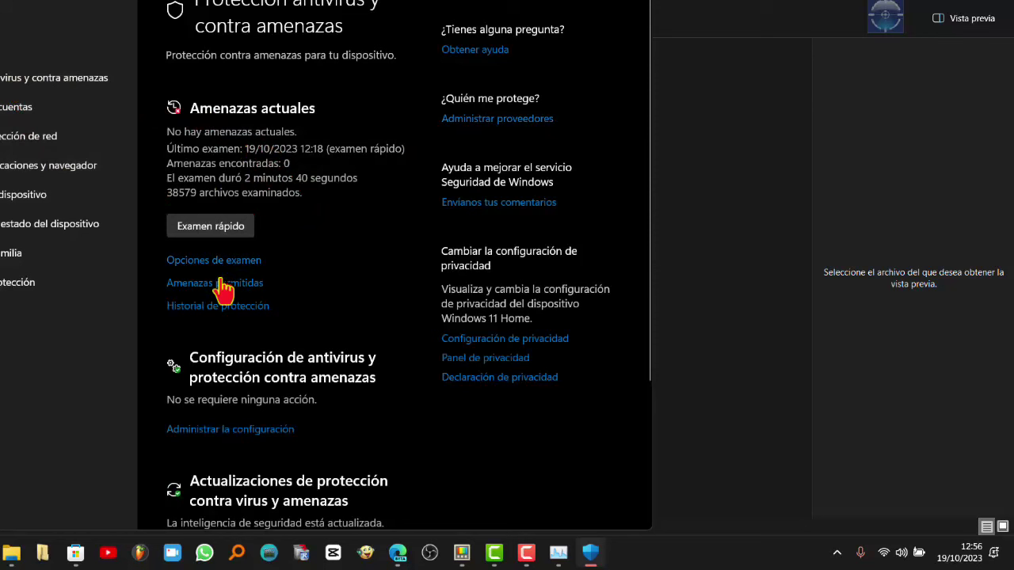
left_click(245, 310)
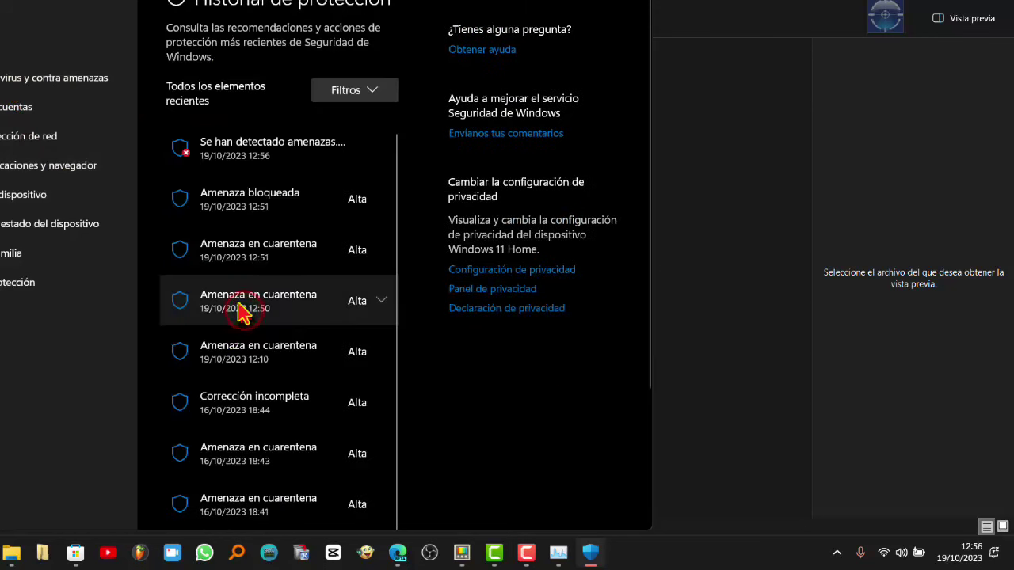
Expand the 12:51 quarantined threat affecting dControl.exe and restore the file to the condef folder.
left_click(357, 207)
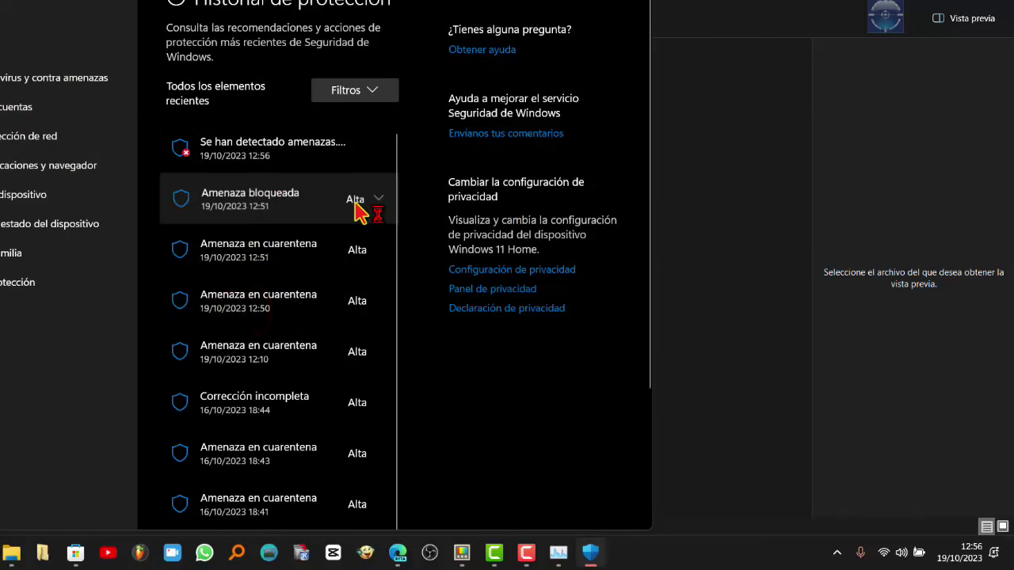
left_click(361, 255)
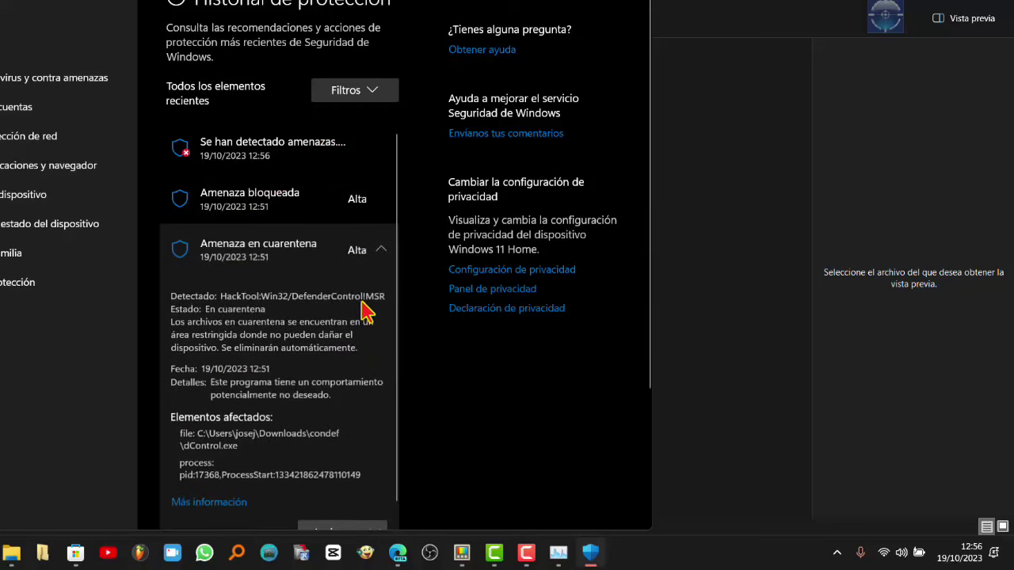
scroll(342, 294, "down", 3)
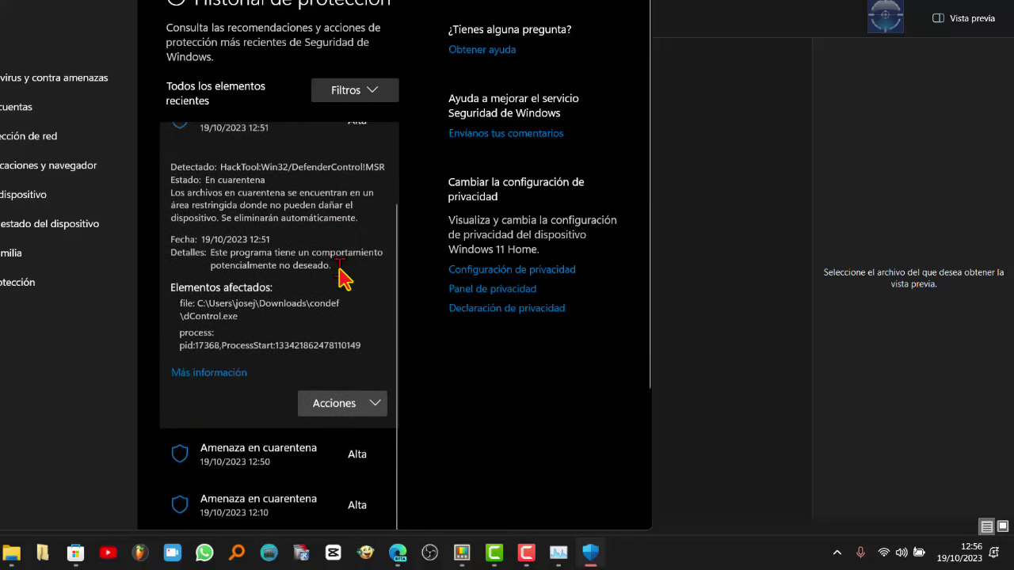
scroll(253, 277, "up", 2)
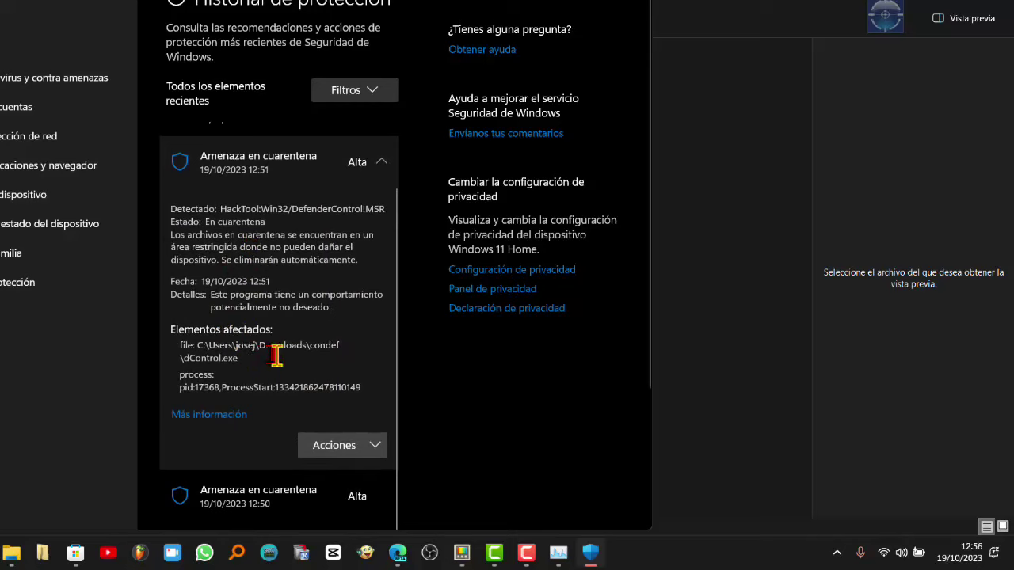
left_click(377, 446)
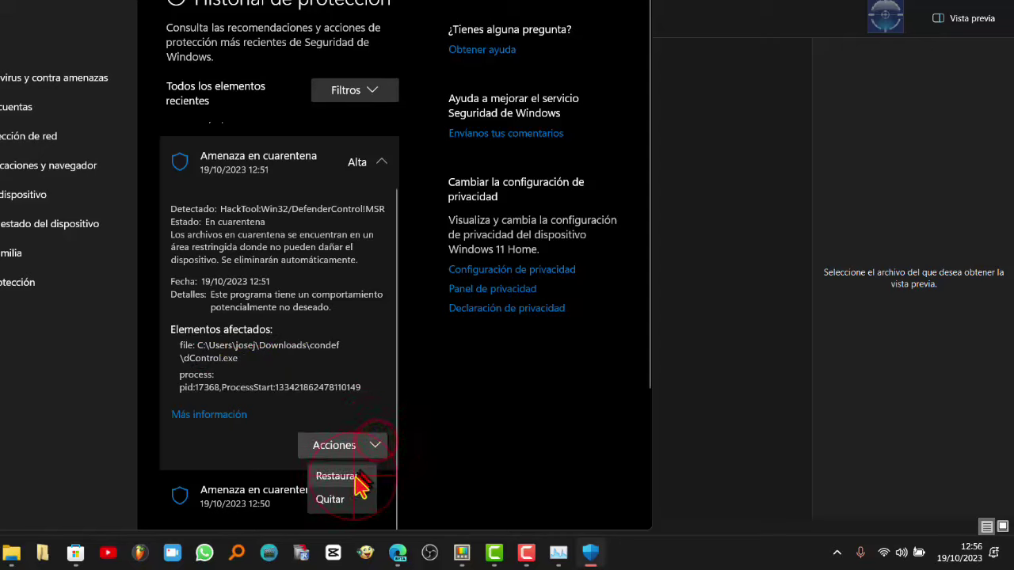
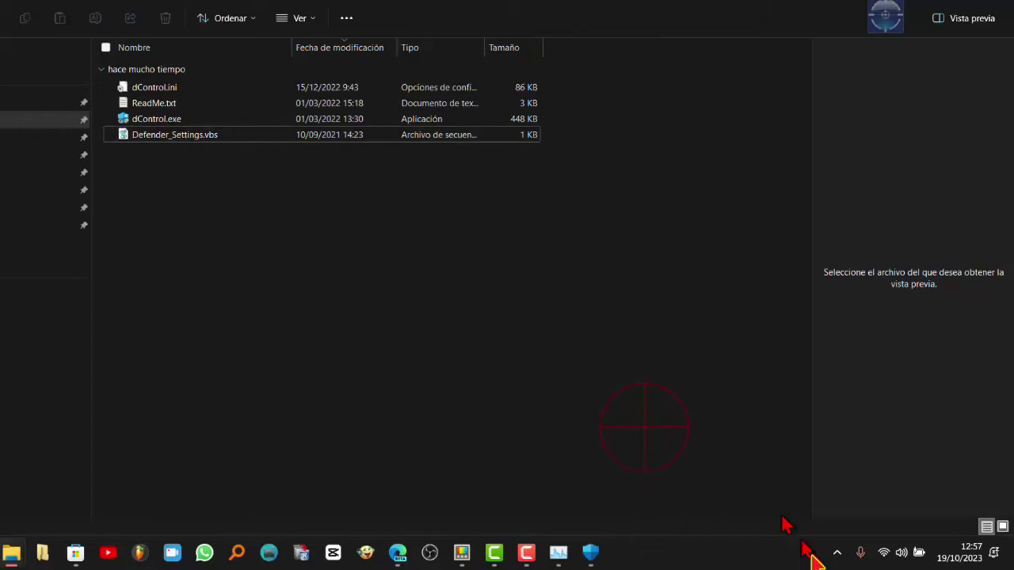
Enable Windows Defender with Defender Control and open the Security Center from it.
left_click(837, 552)
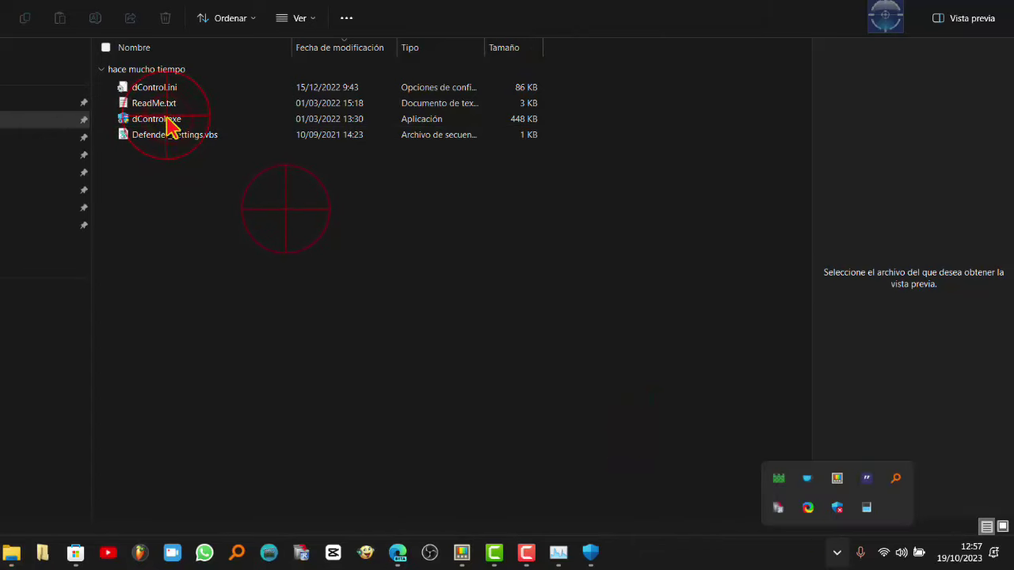
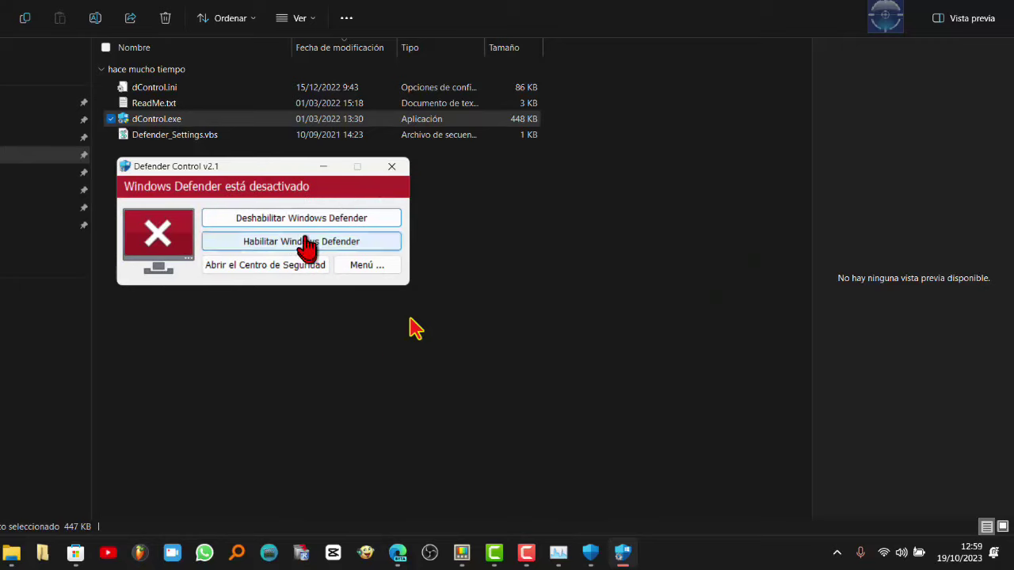
left_click(307, 244)
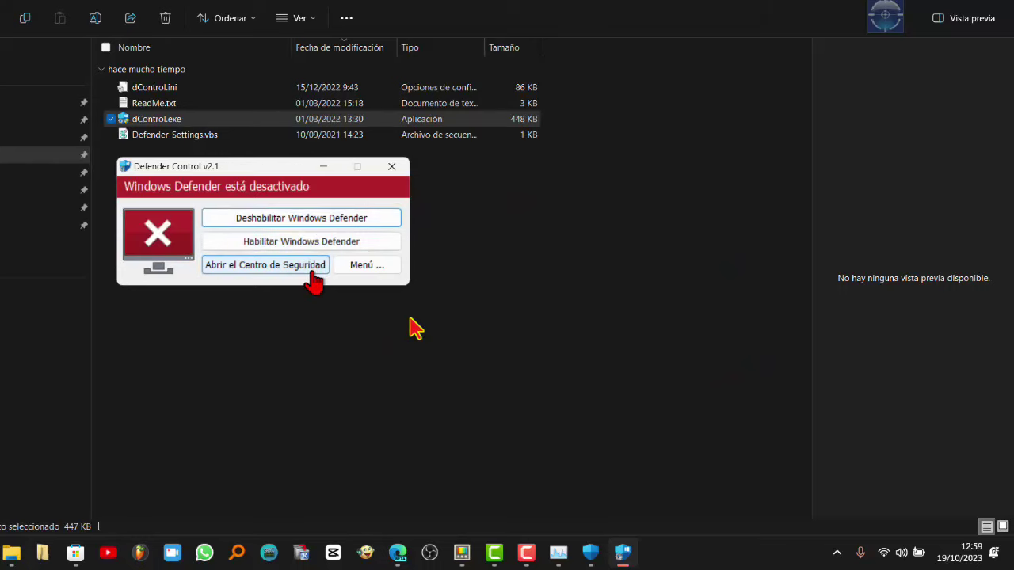
left_click(310, 268)
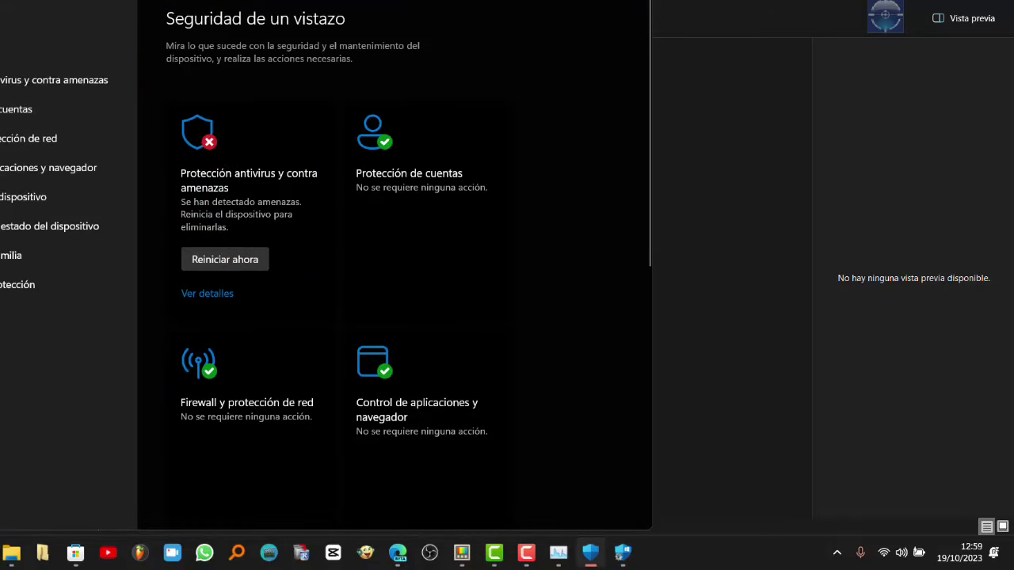
Return to the Defender Control window and view its menu of additional options.
key("alt+Tab")
left_click(352, 269)
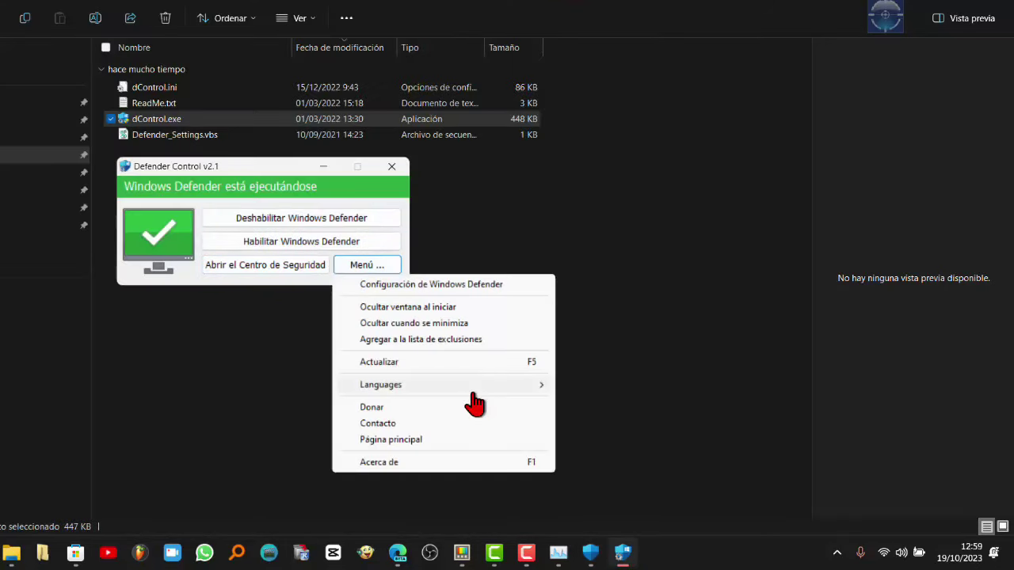
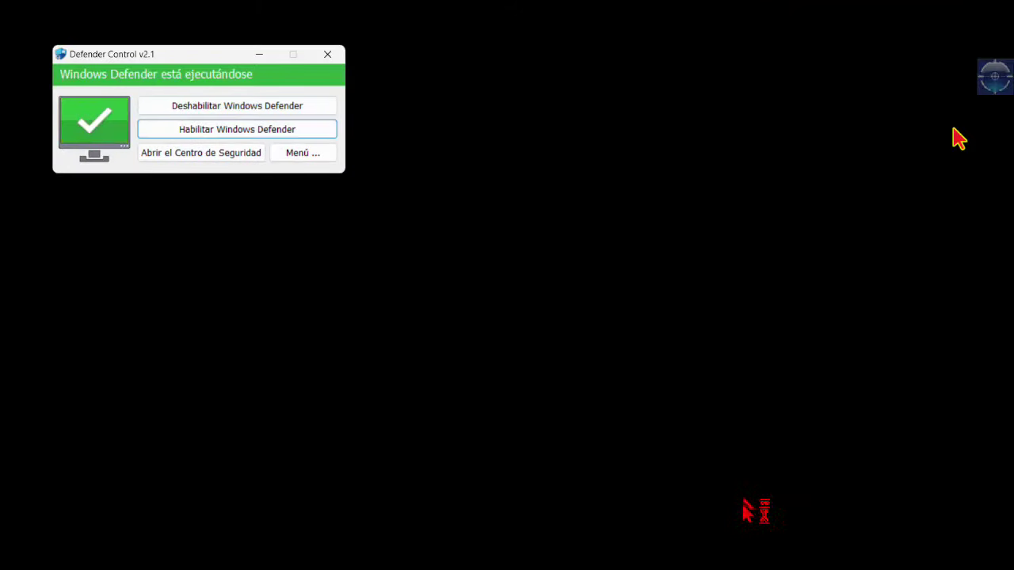
Open the Security Center from Defender Control, review the real-time and tamper protection settings, and minimize Windows Security.
left_click(217, 158)
scroll(373, 261, "down", 8)
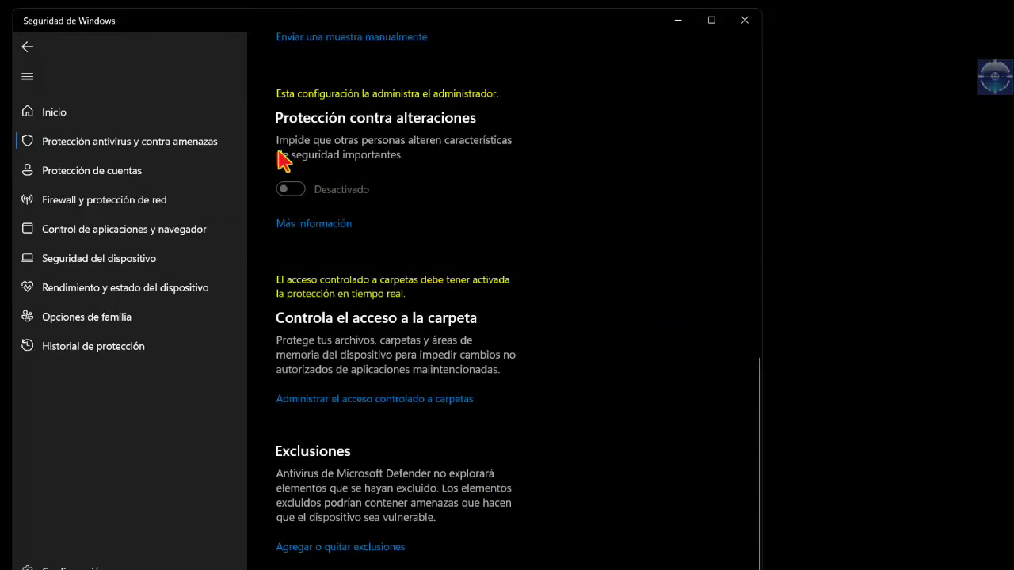
scroll(287, 206, "up", 1)
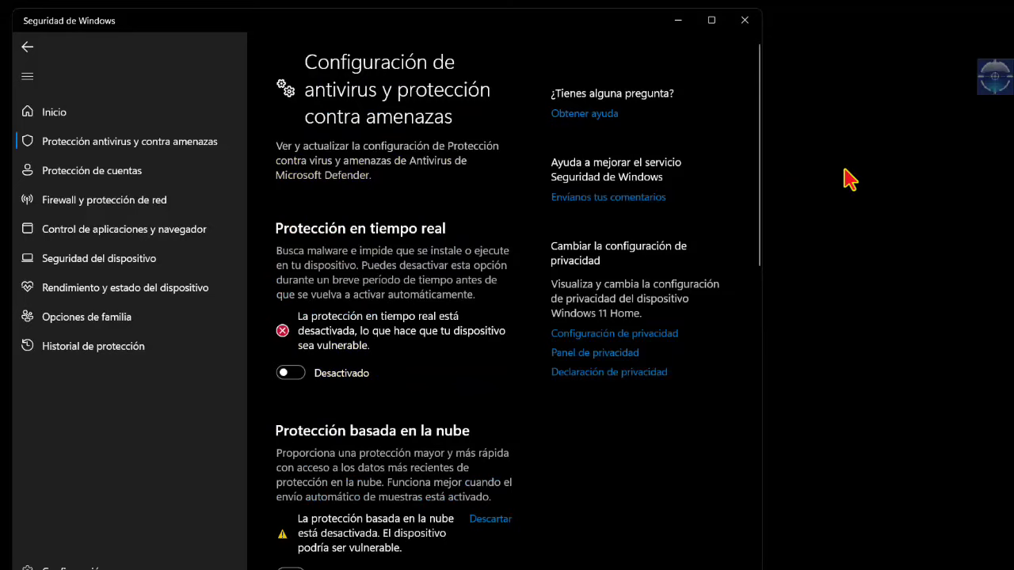
left_click(670, 22)
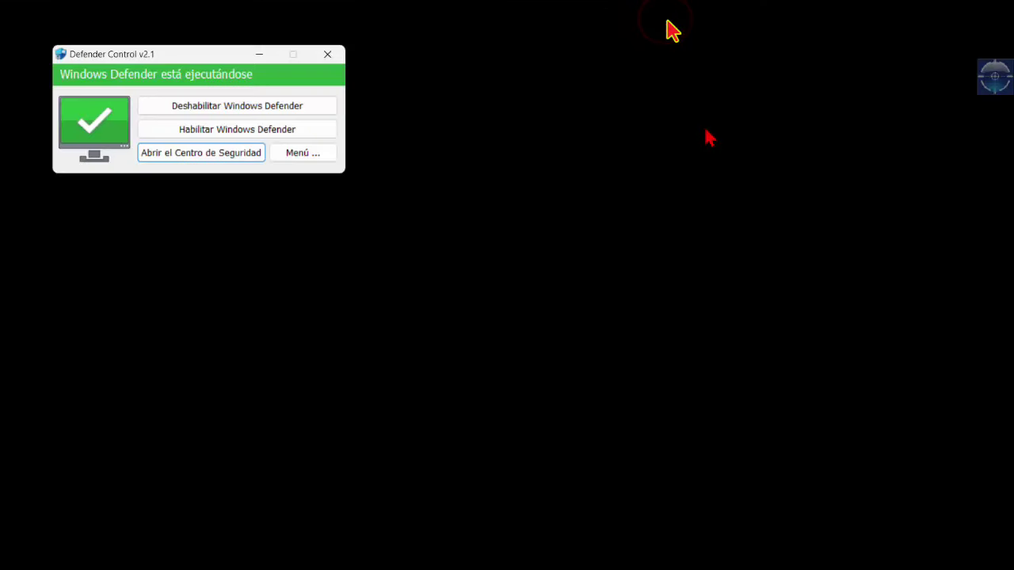